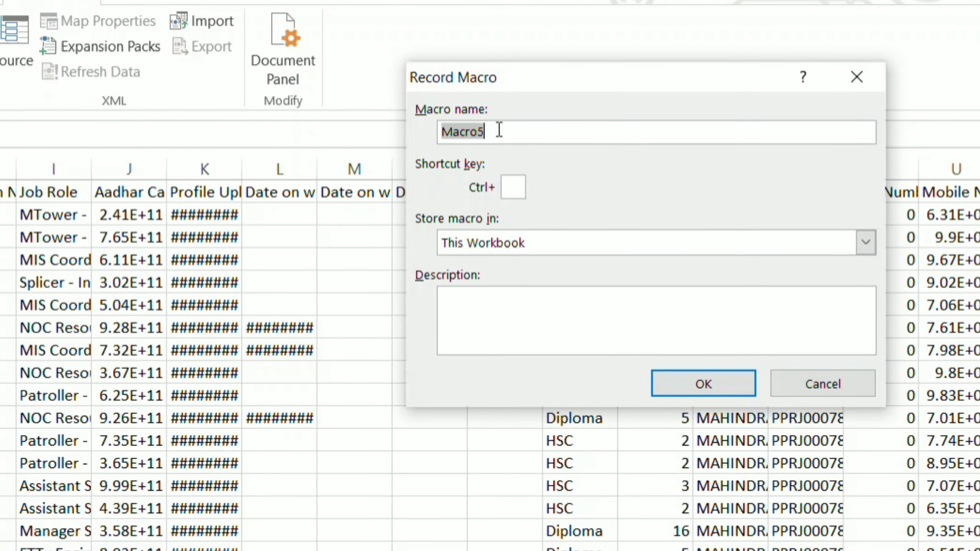
Start recording a macro named MRNG_DUMP and store it in This Workbook
type("MRNG")
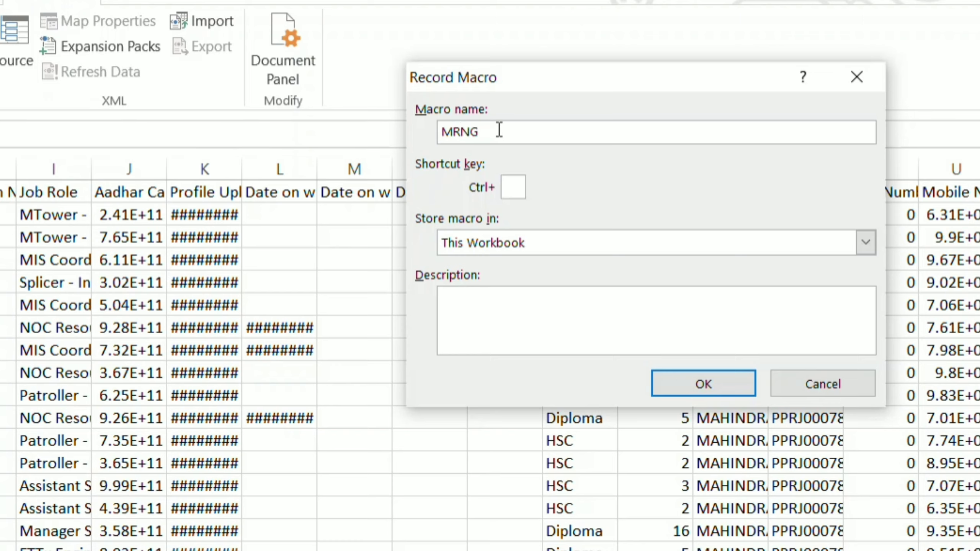
type("_DUMP")
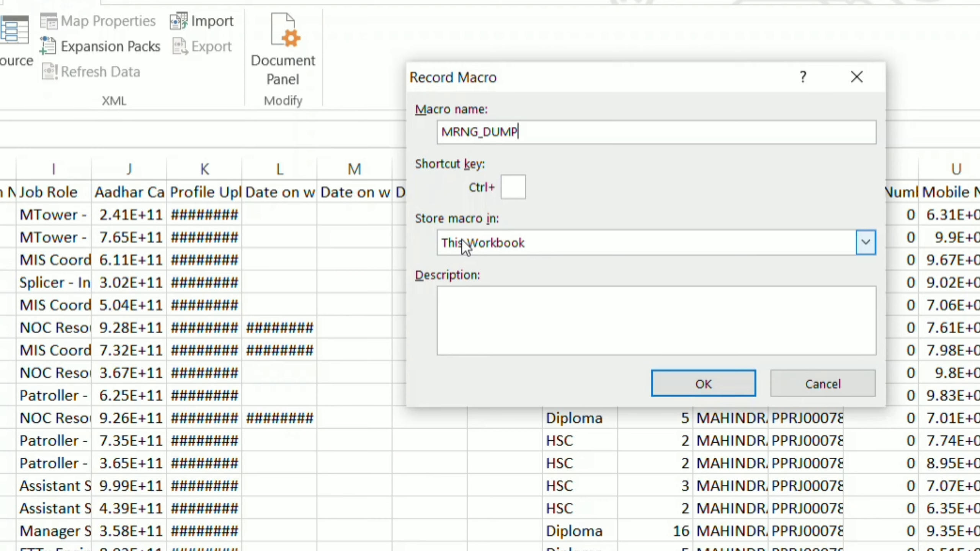
left_click(504, 248)
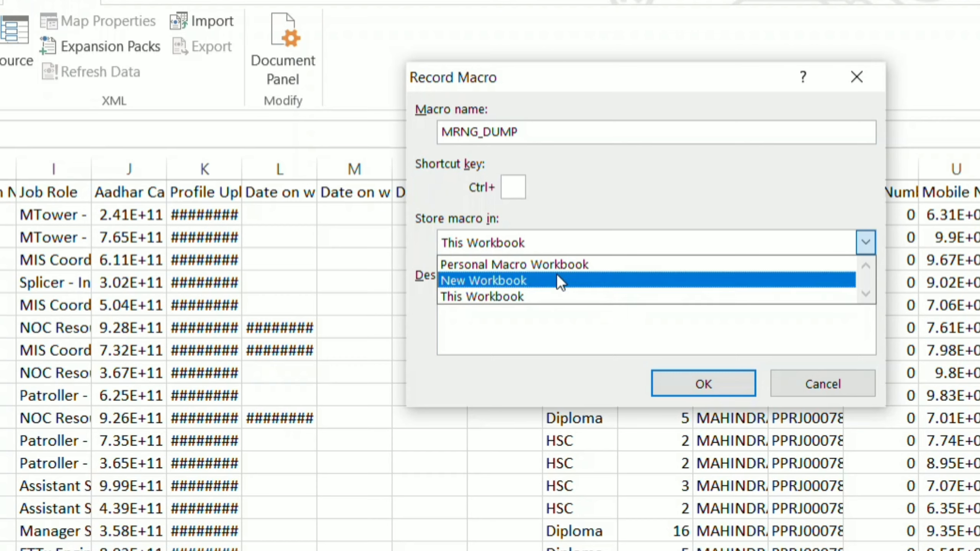
left_click(510, 295)
left_click(709, 383)
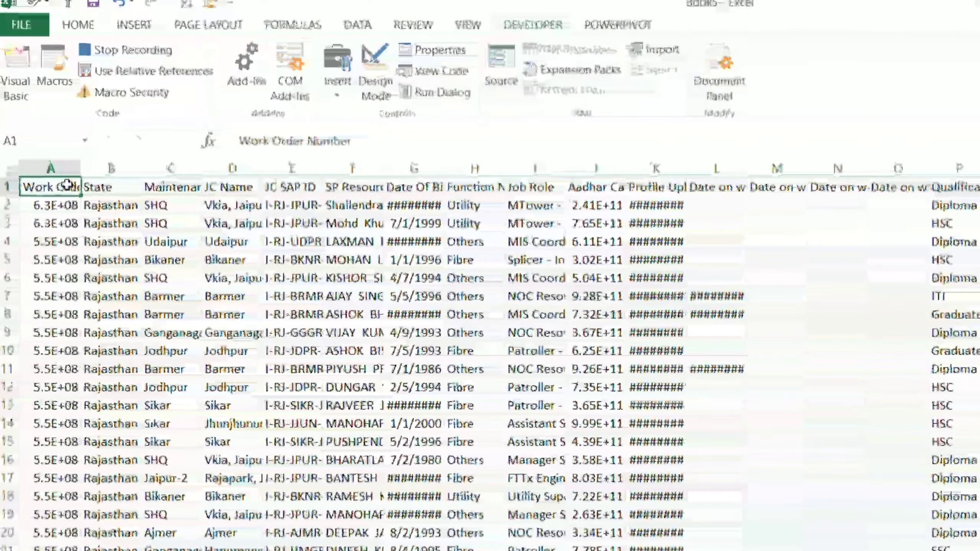
Centre the whole data table horizontally and vertically and apply All Borders to it
key("ctrl+shift+Right")
key("ctrl+shift+Down")
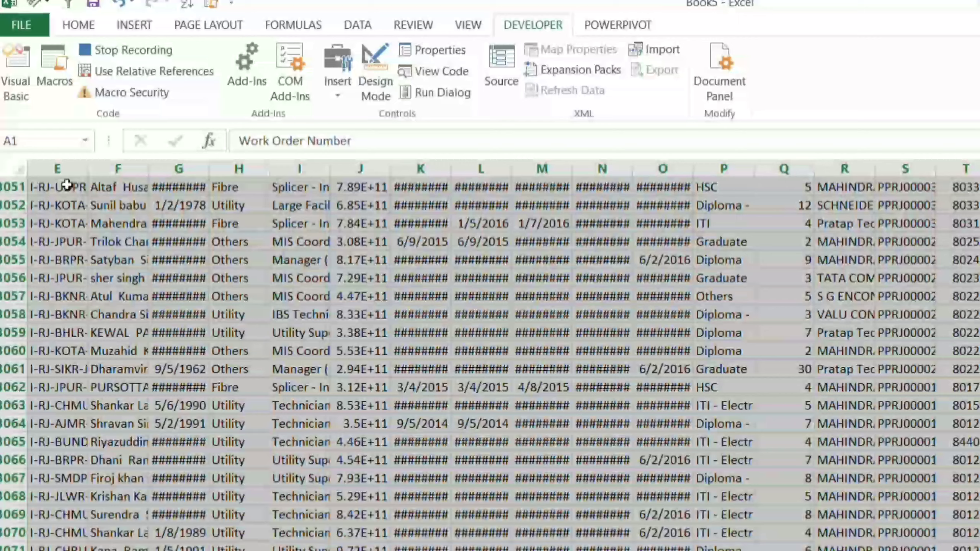
left_click(78, 26)
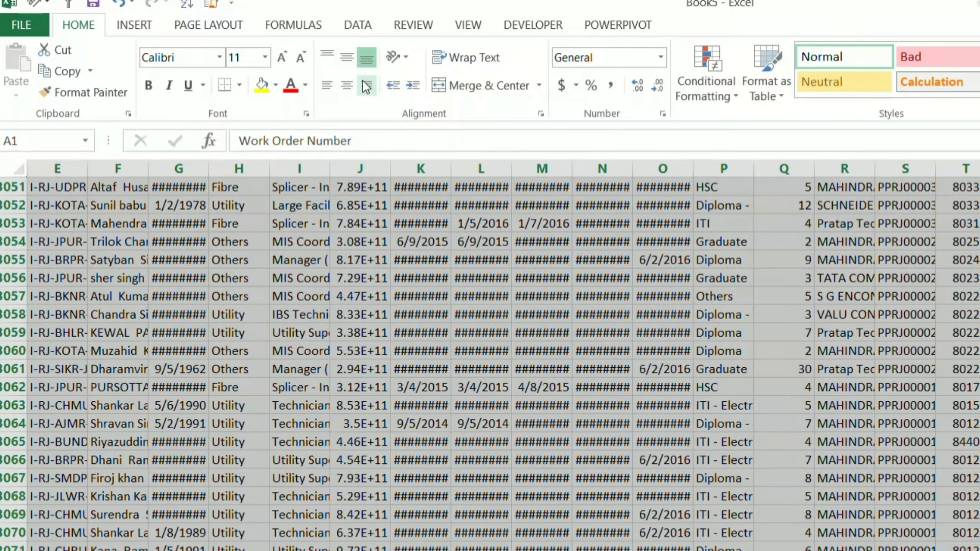
left_click(346, 85)
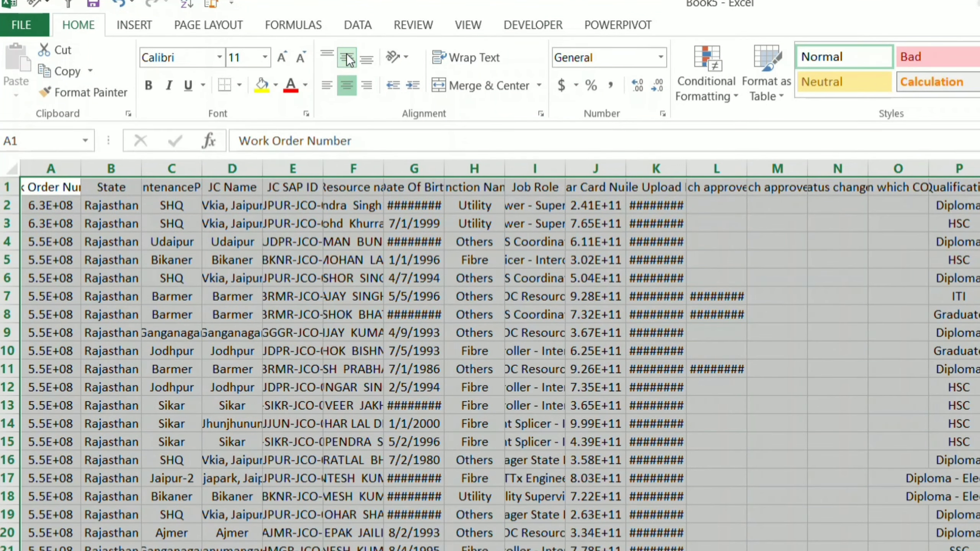
left_click(347, 58)
left_click(239, 85)
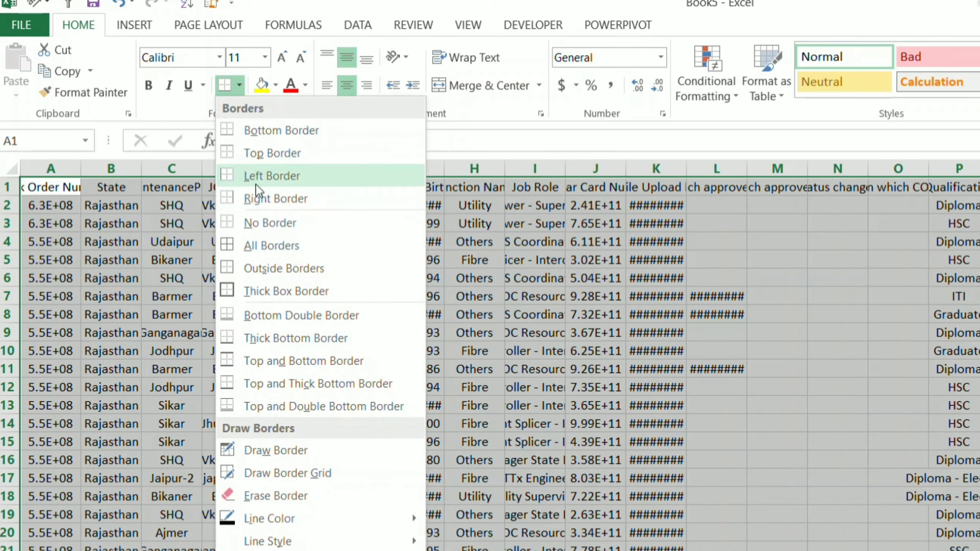
left_click(252, 251)
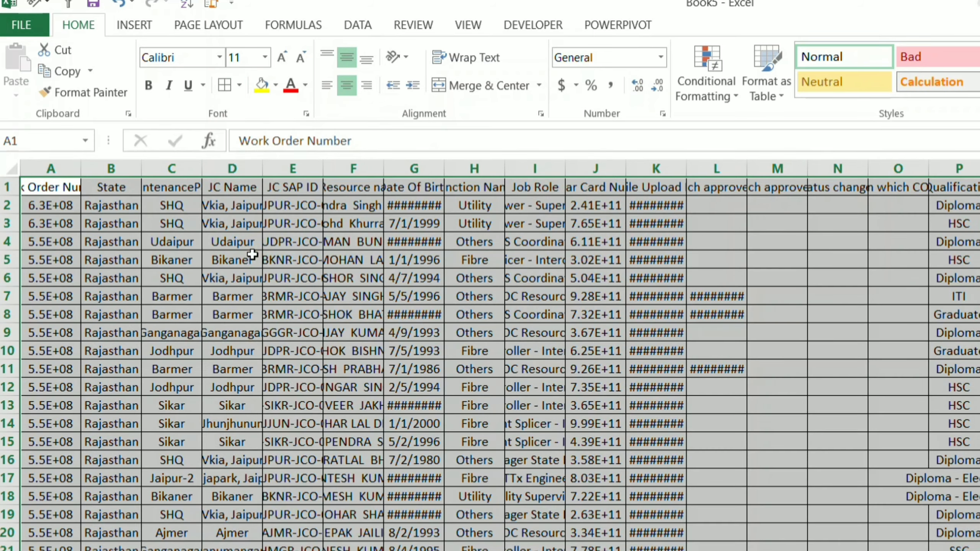
Make the header row bold and outline it with a Thick Box Border
scroll(252, 255, "right", 4)
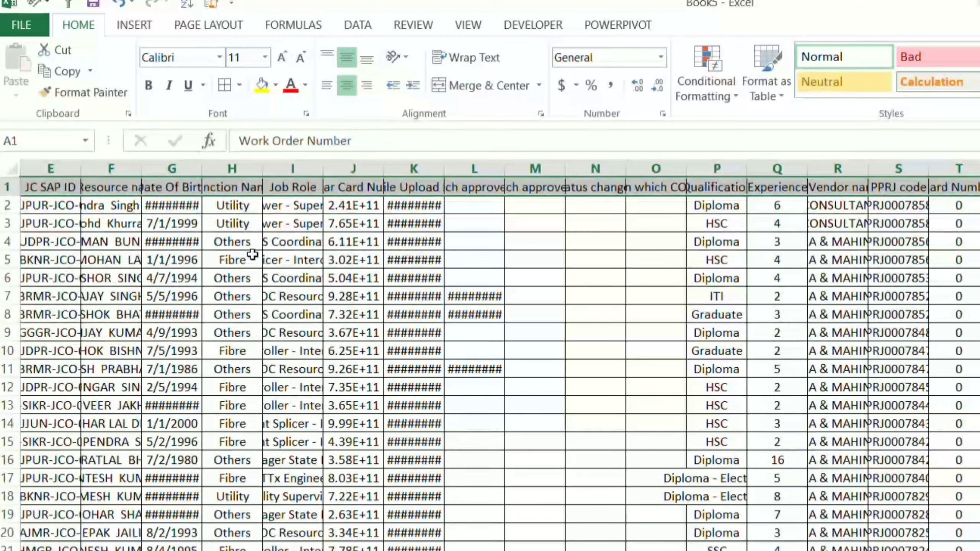
left_click(150, 84)
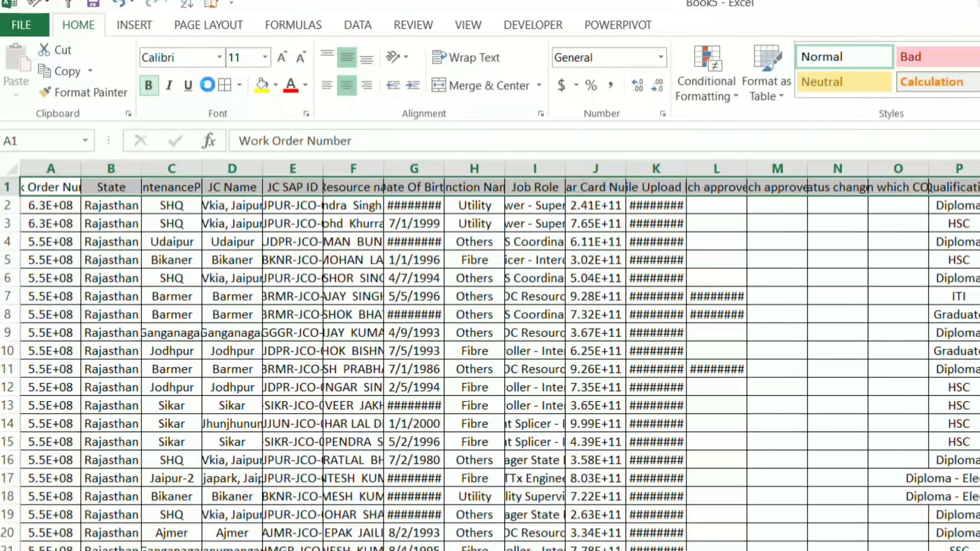
left_click(239, 84)
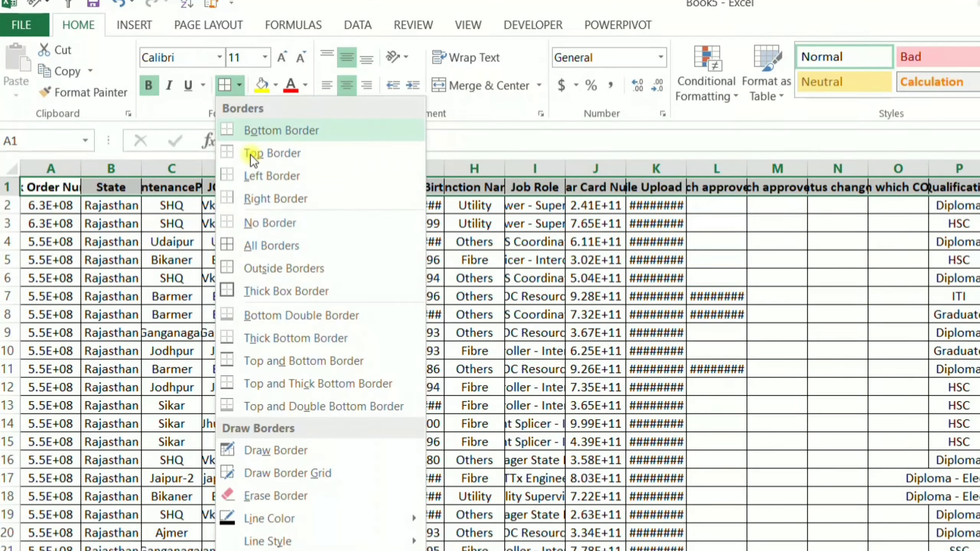
left_click(269, 290)
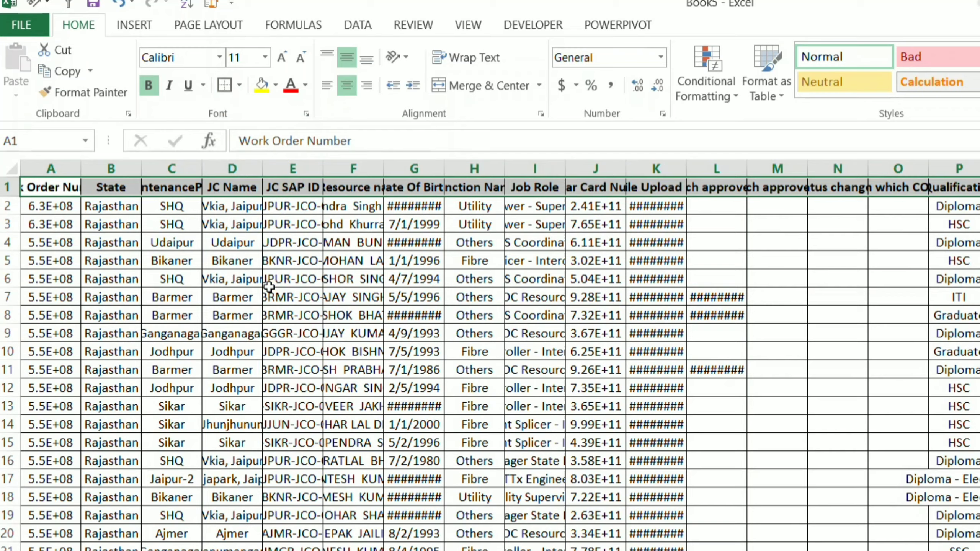
Auto-fit the width of every column on the sheet to its contents
left_click(11, 168)
double_click(81, 169)
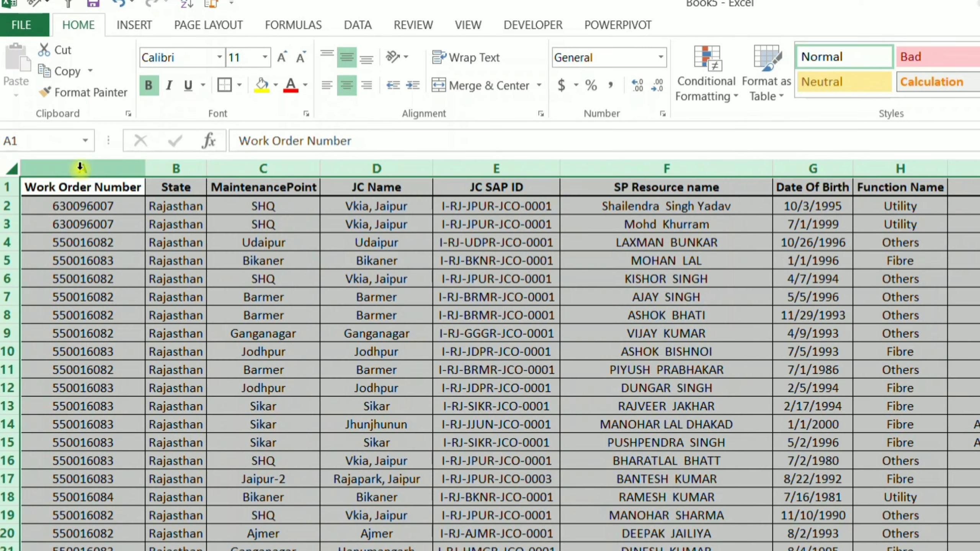
left_click(99, 287)
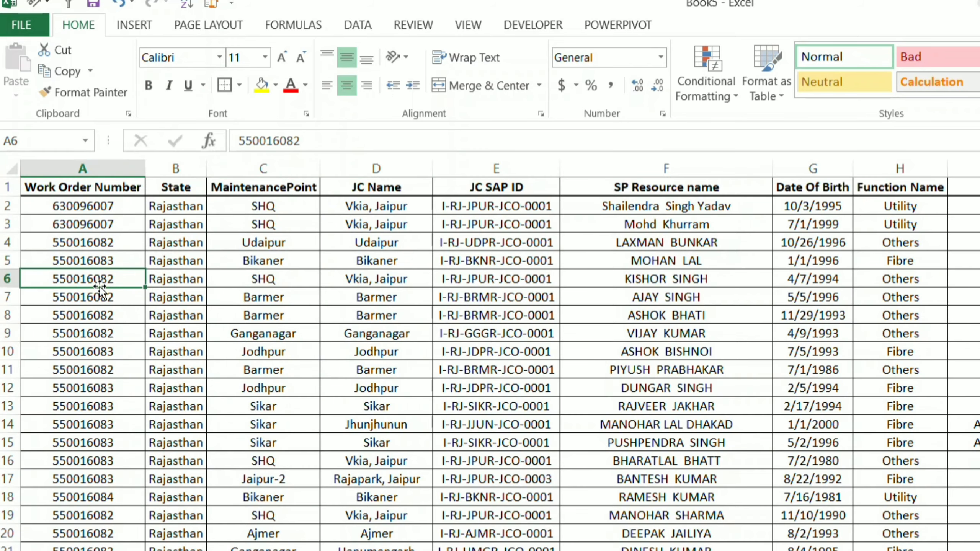
Fill all header cells in row 1 with yellow, starting from A1
key("ctrl+Home")
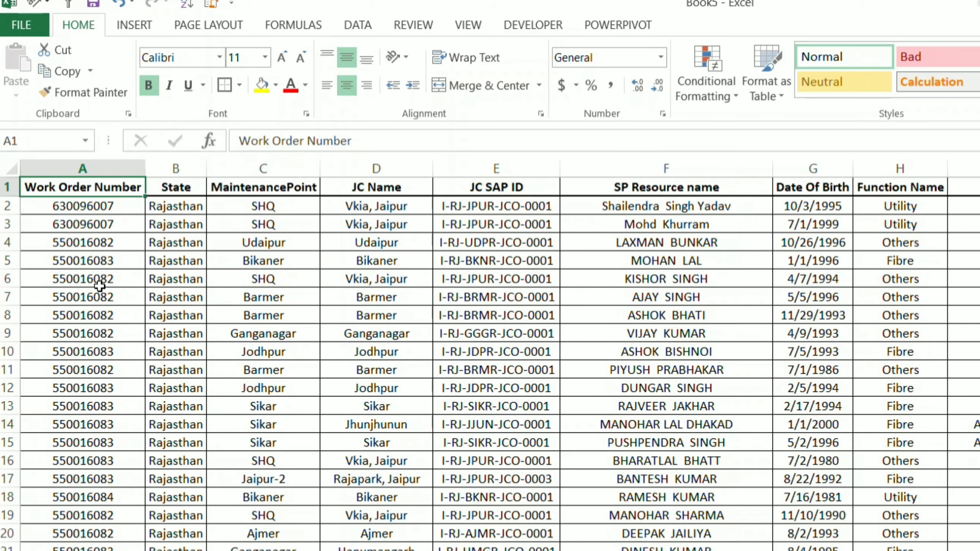
key("ctrl+shift+Right")
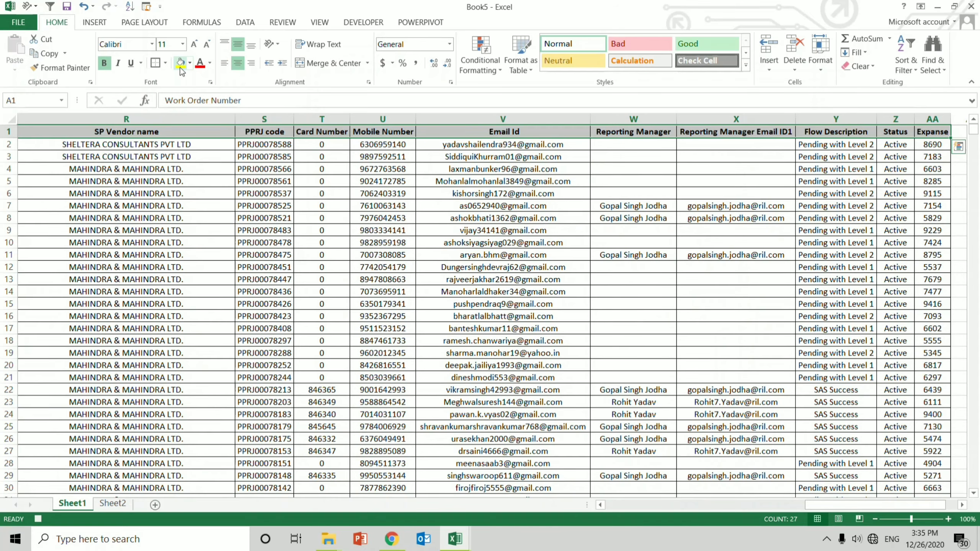
left_click(181, 63)
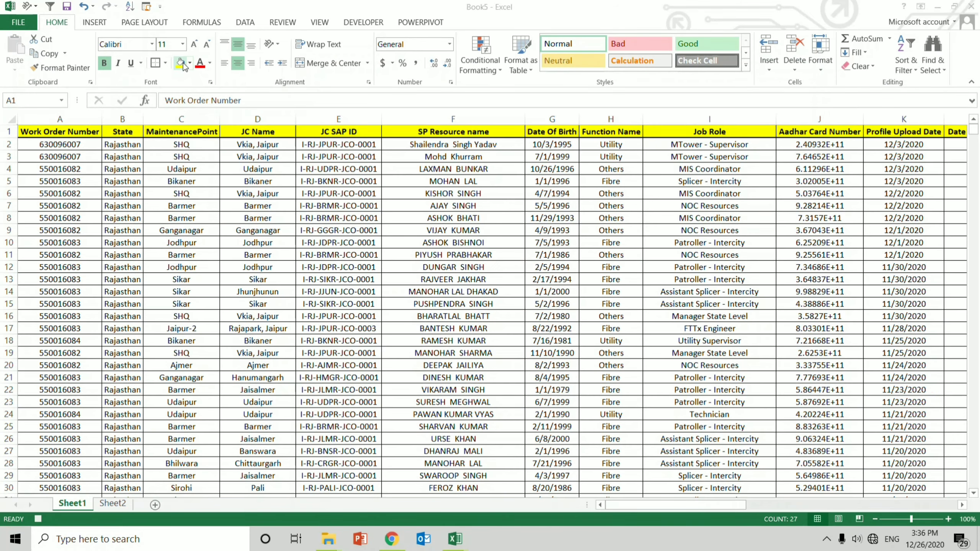
left_click(213, 206)
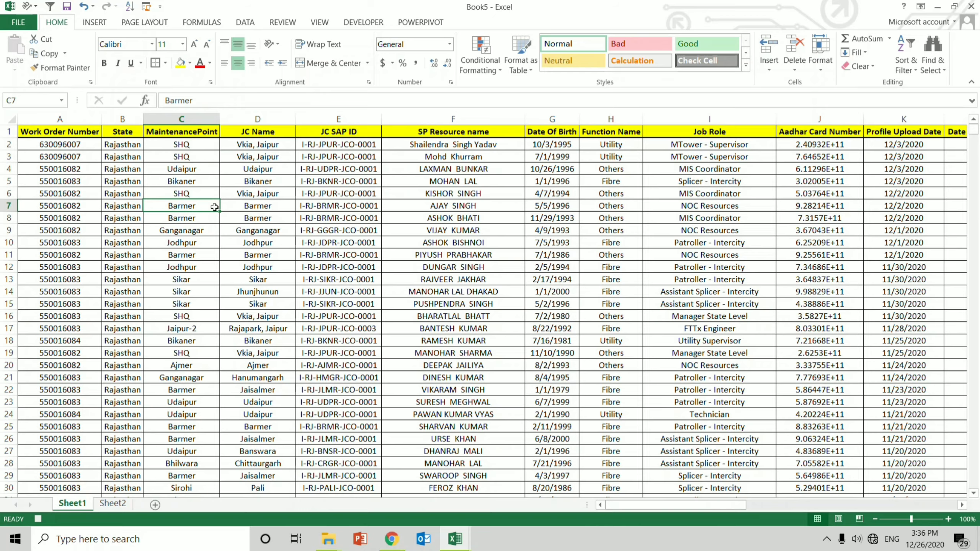
Delete the Work Order Number, State, JC Name, JC SAP ID and Date Of Birth columns
left_click_drag(57, 119, 113, 119)
key("ctrl+minus")
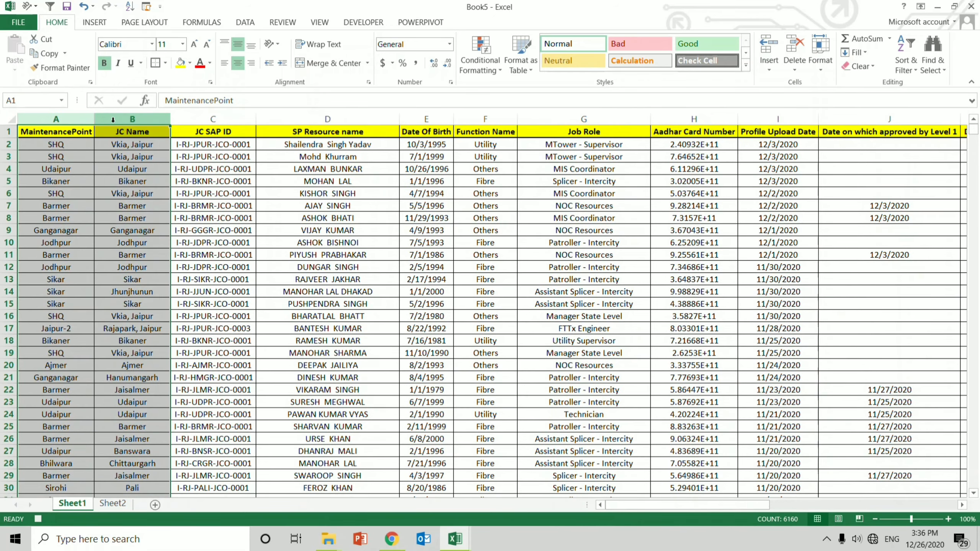
left_click_drag(147, 121, 189, 122)
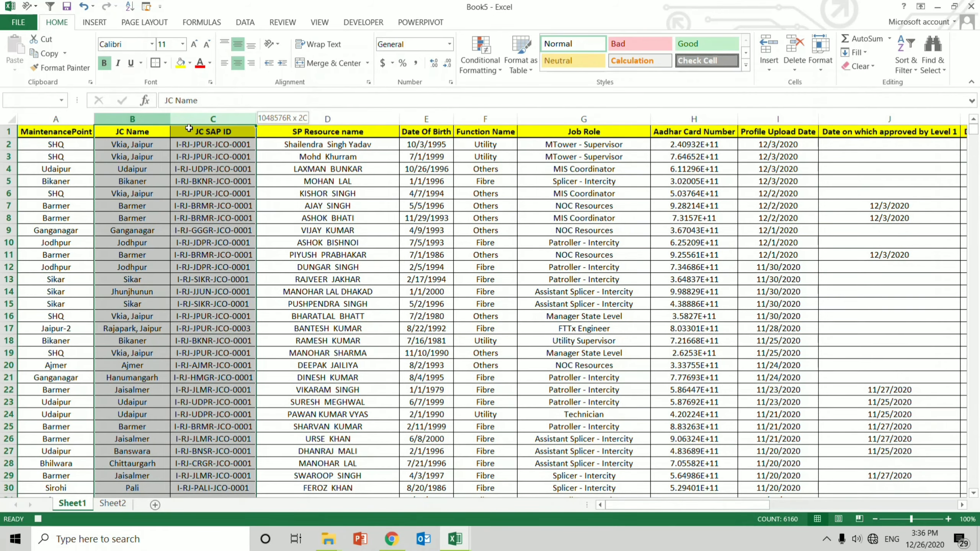
key("ctrl+minus")
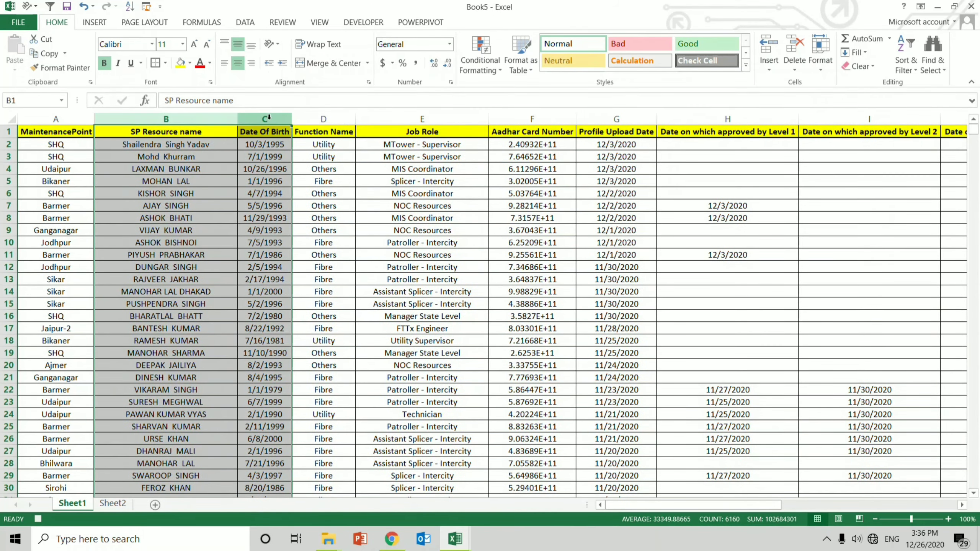
left_click(265, 118)
key("ctrl+minus")
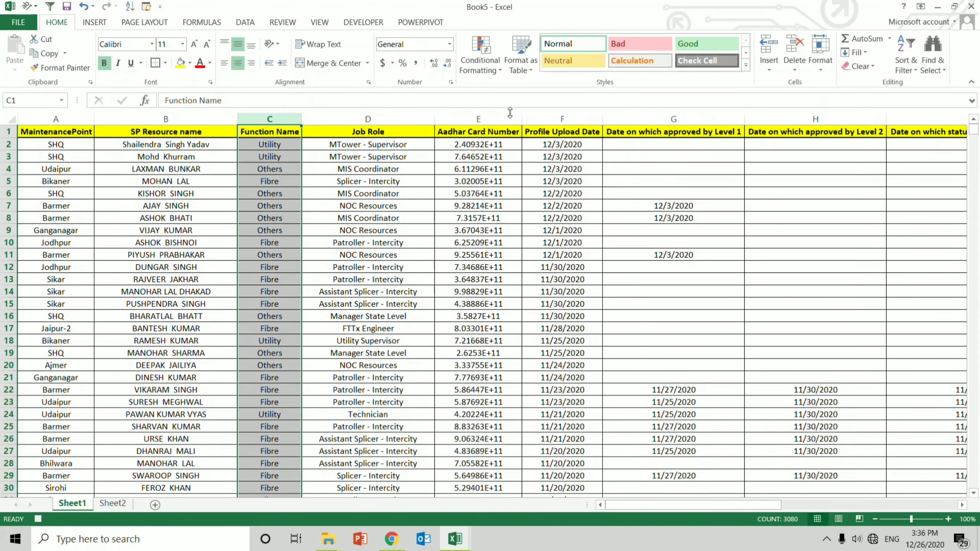
Delete the columns from Aadhar Card Number through Qualification, plus the Experience column
left_click_drag(493, 120, 630, 146)
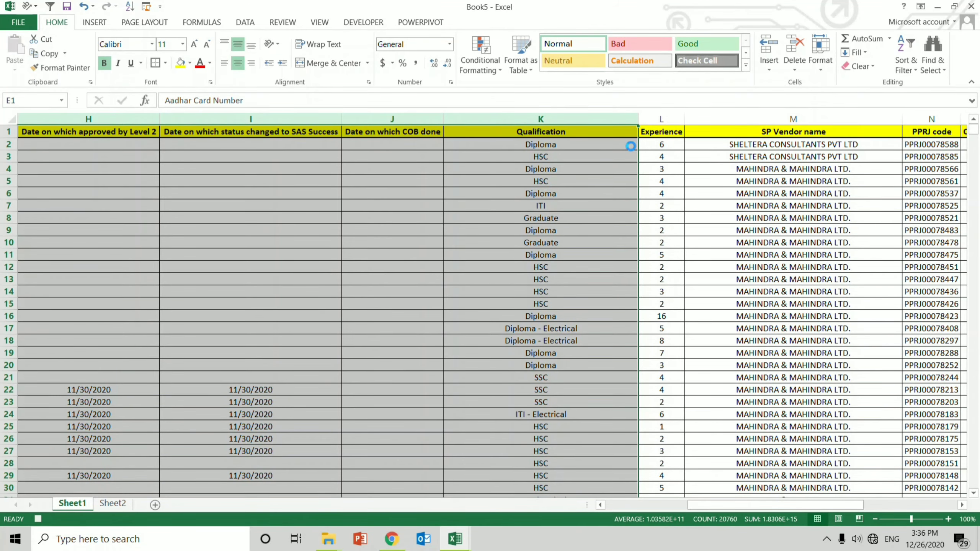
key("ctrl+minus")
left_click(458, 120)
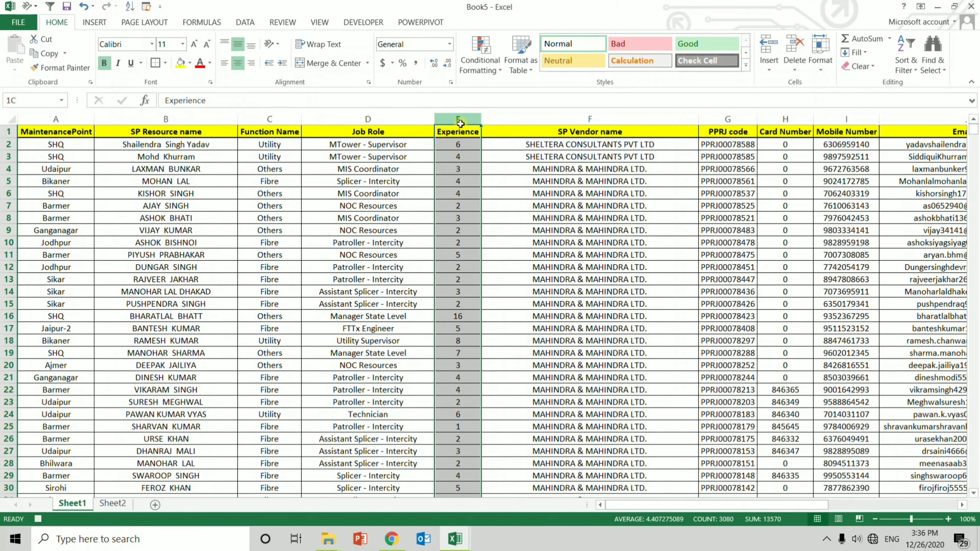
key("ctrl+minus")
Delete the SP Vendor name, PPRJ code and Card Number columns, and those from Reporting Manager through Flow Description
left_click_drag(479, 123, 727, 133)
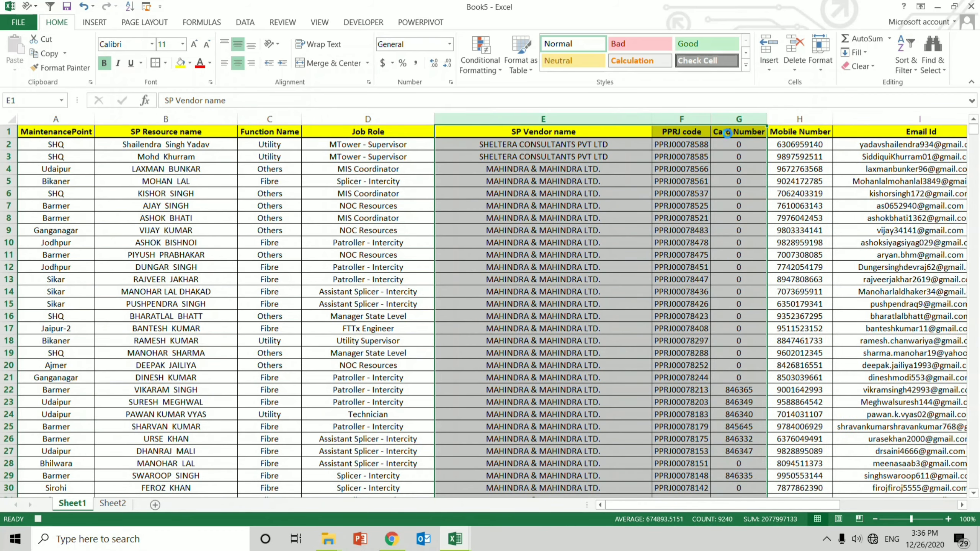
key("ctrl+minus")
left_click_drag(718, 119, 725, 148)
key("ctrl+minus")
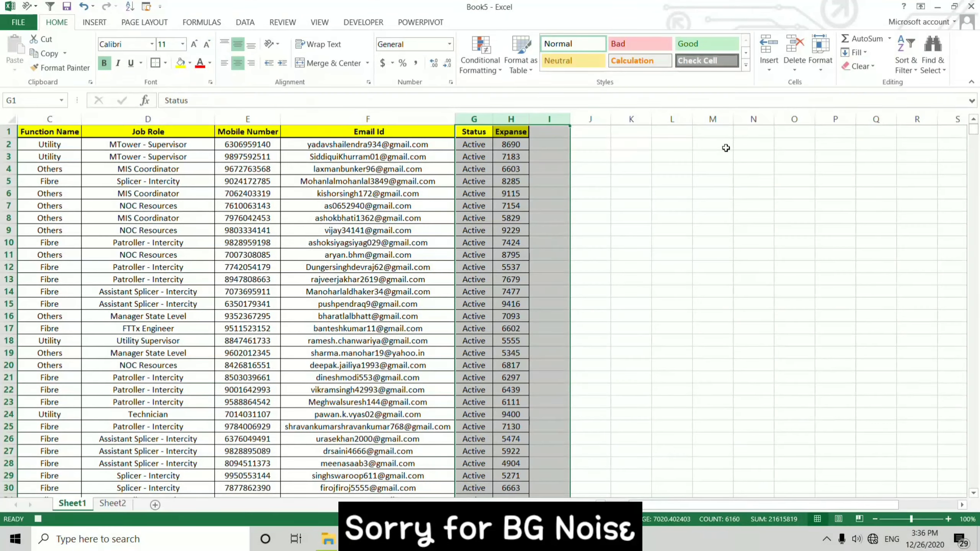
Examine the Expanse column from its header down to its last row
key("Down")
key("Right")
key("Down")
key("Down")
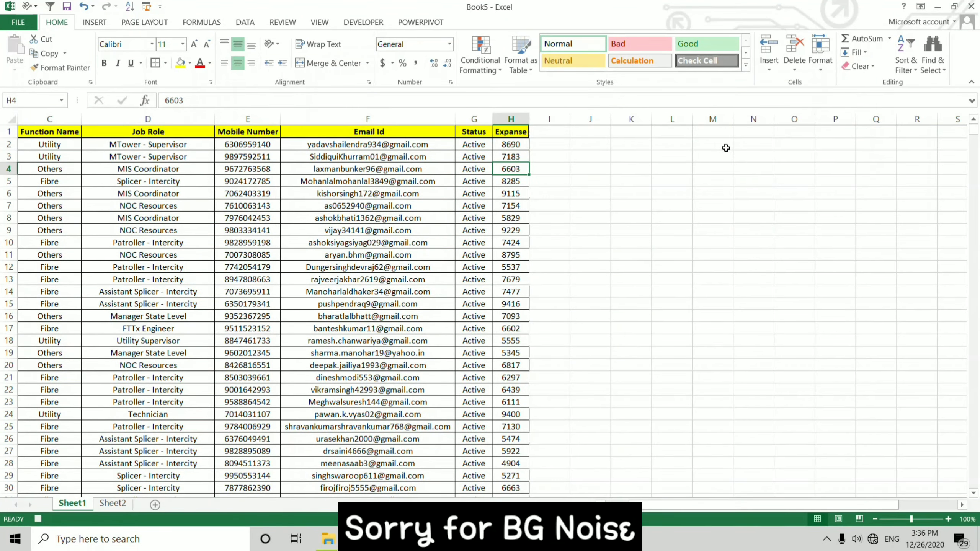
key("ctrl+Down")
key("Up")
key("Up")
key("ctrl+Up")
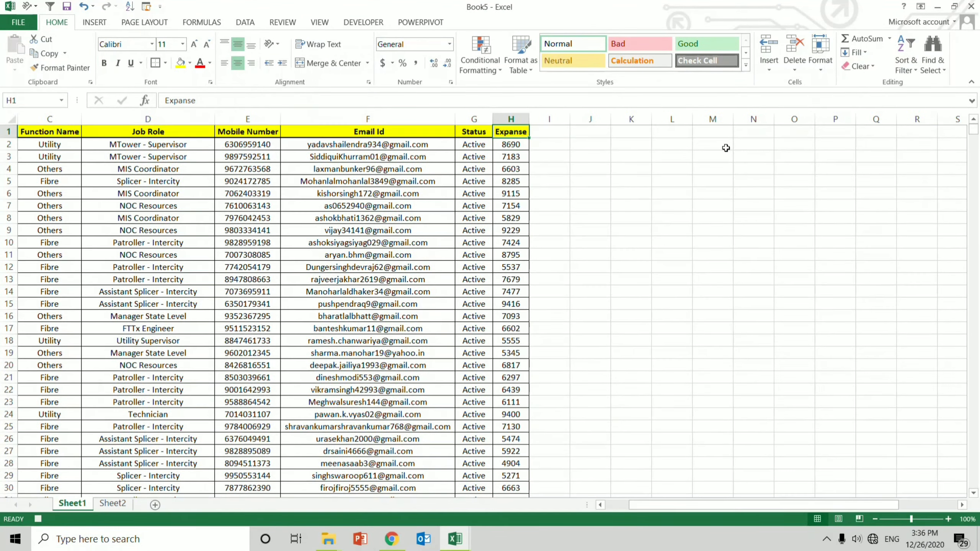
Freeze panes at cell C2 to lock the header row and the first two columns
key("ctrl+Left")
key("Right")
key("Right")
key("Down")
key("Left")
key("Left")
key("Right")
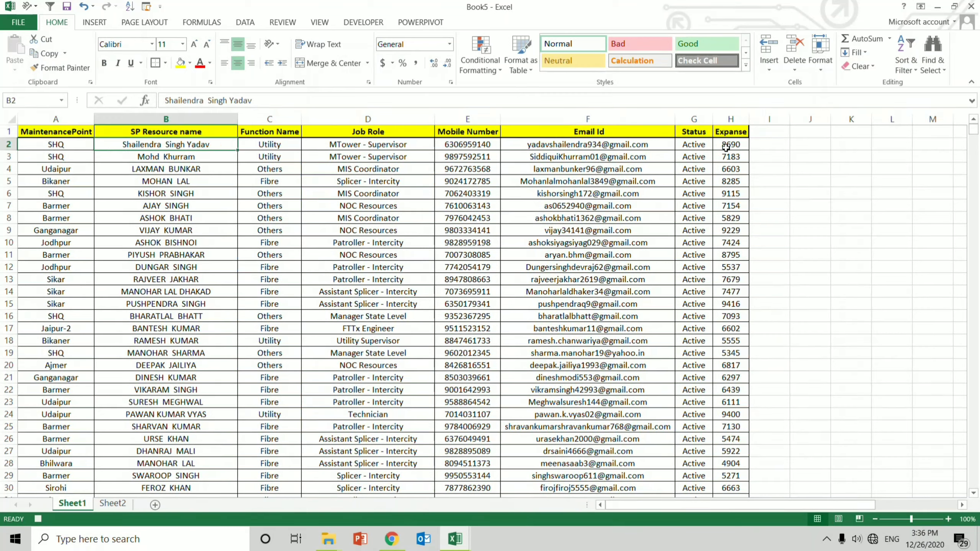
key("Right")
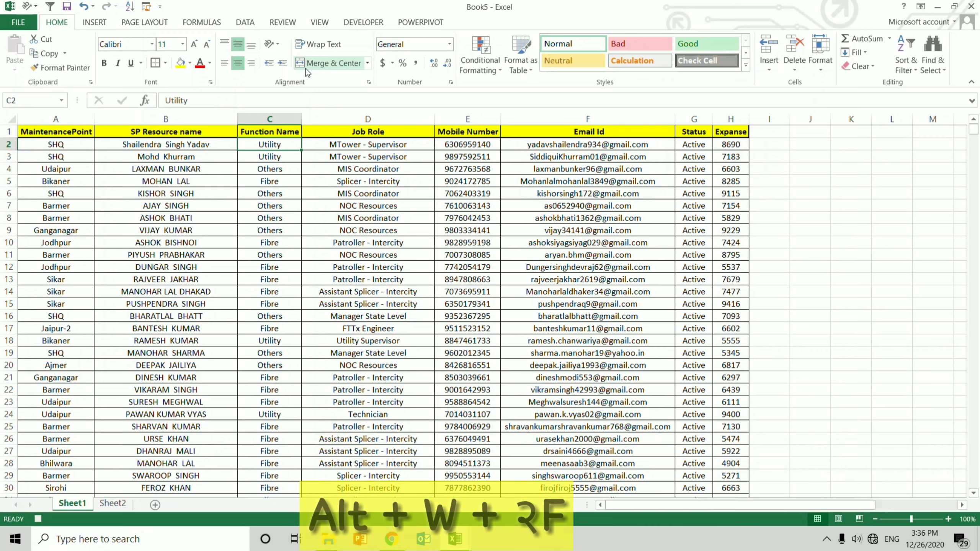
key("alt+w")
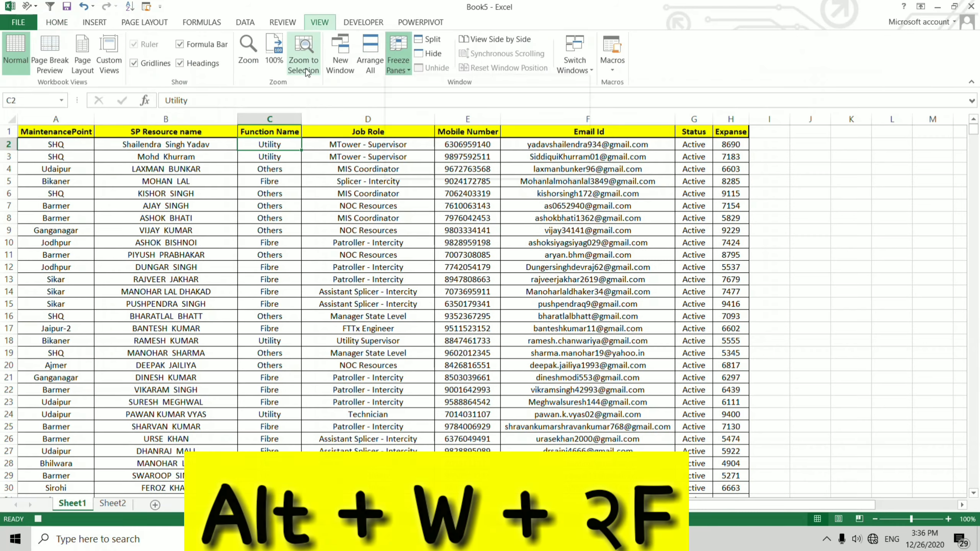
Sum the Expanse column with AutoSum in cell H3081, directly below its last value, and make the total bold
key("ctrl+Down")
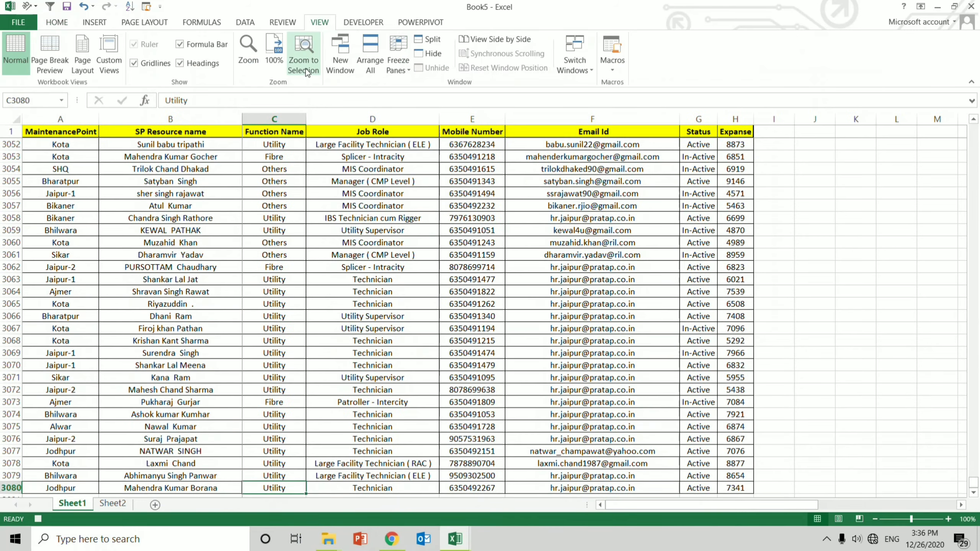
key("Right")
key("Right")
key("Right")
key("Right")
key("Right")
key("Right")
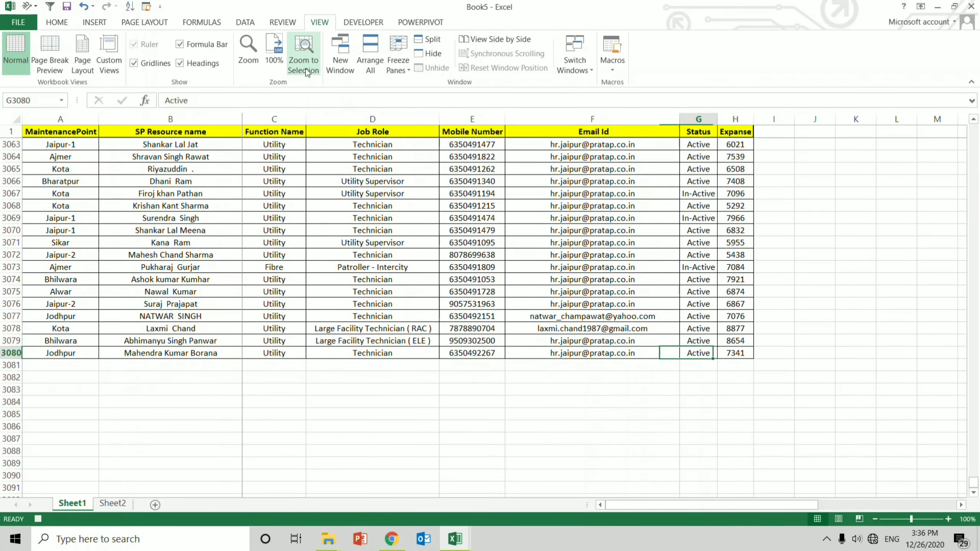
key("Down")
key("Left")
key("alt+=")
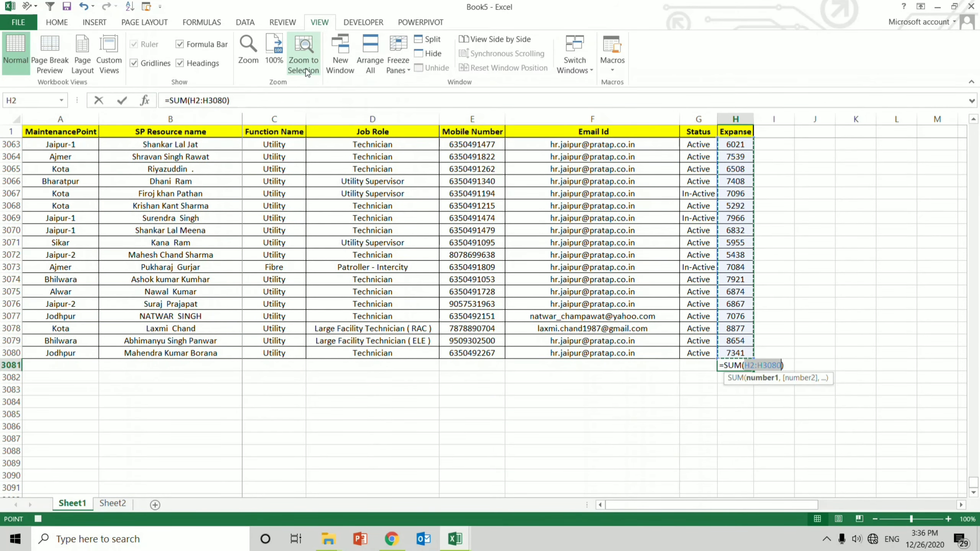
key("ctrl+Return")
key("ctrl+b")
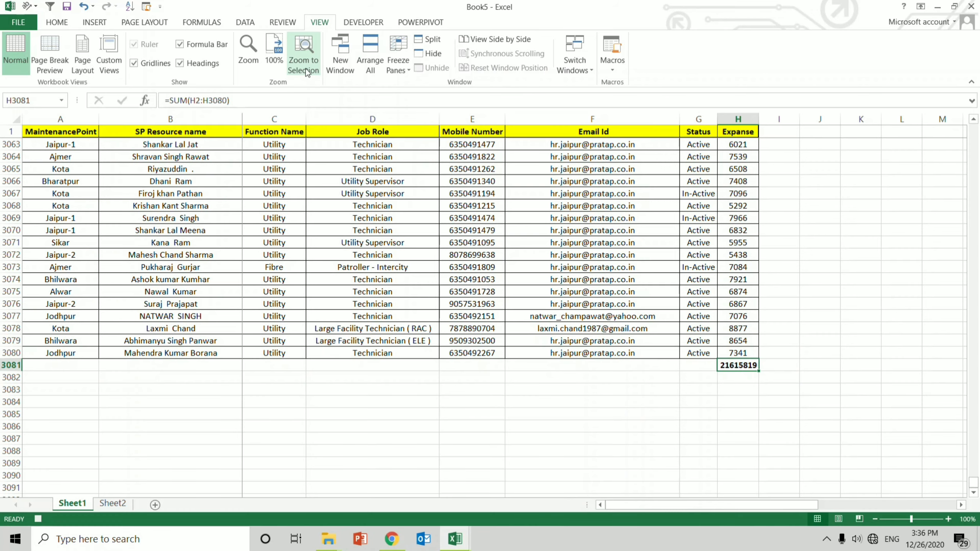
Give the Expanse total cell a red fill and white font colour
left_click(58, 22)
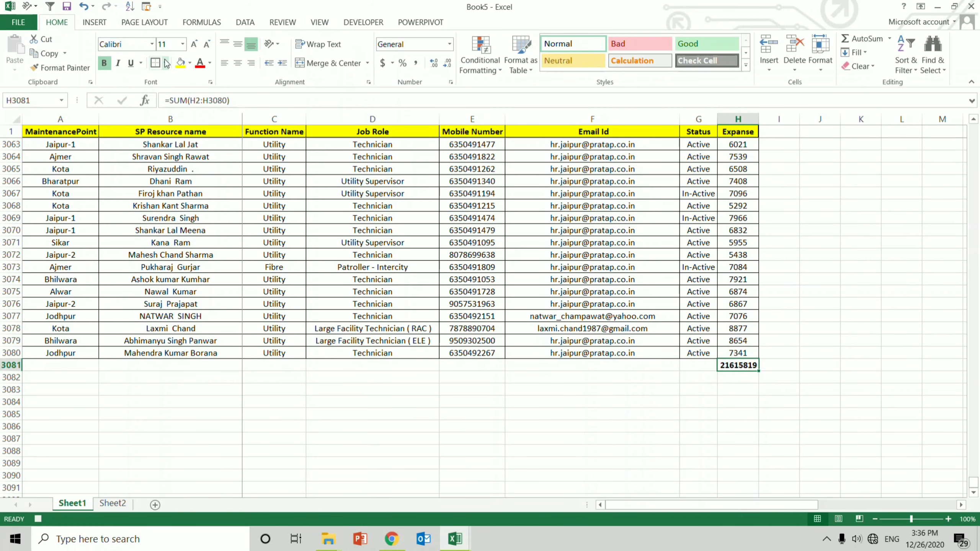
left_click(190, 63)
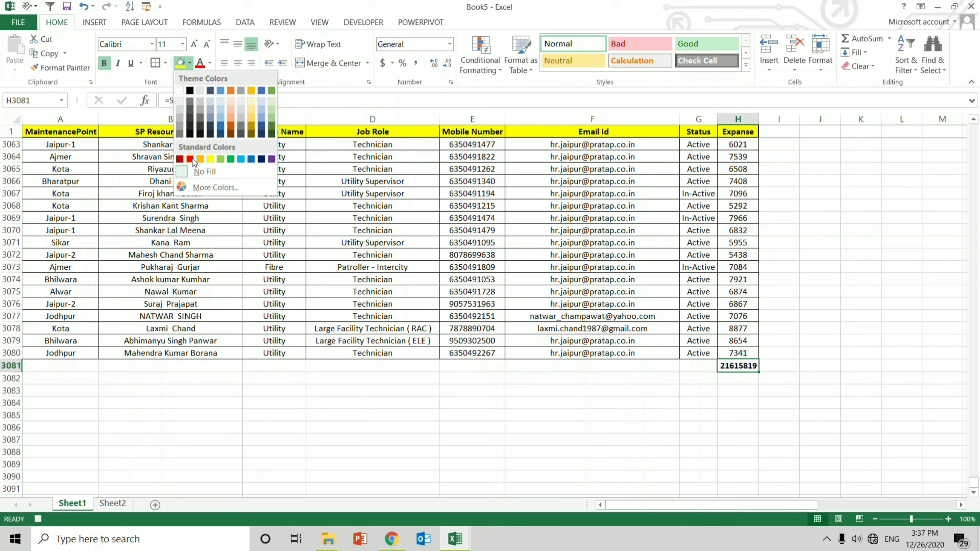
left_click(190, 159)
left_click(210, 63)
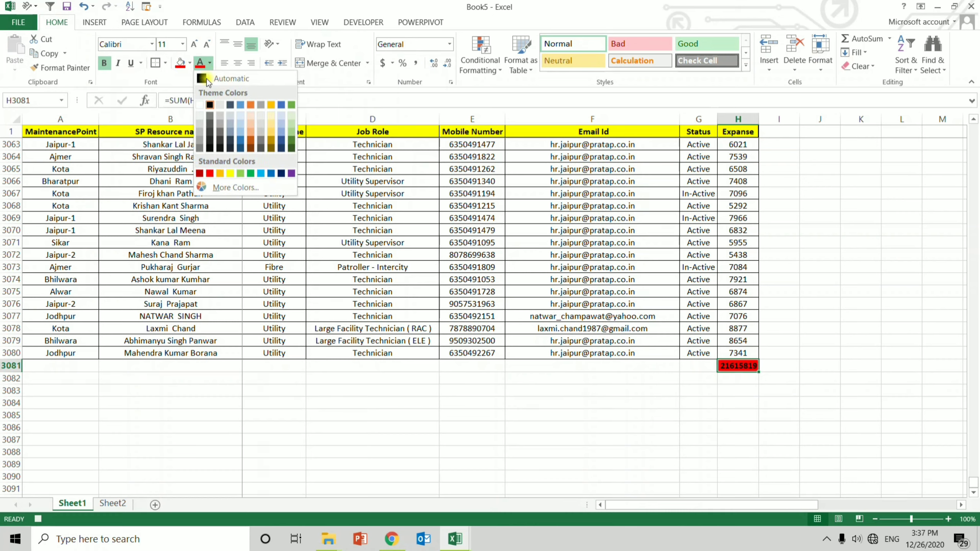
left_click(200, 104)
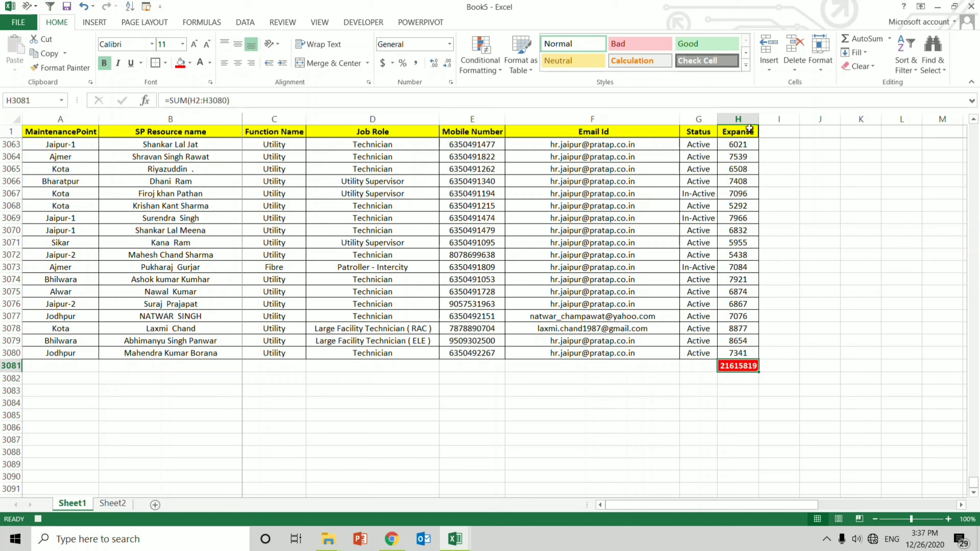
Widen the Expanse column, heighten row 3081, and centre the total horizontally and vertically in its cell
left_click_drag(758, 122, 780, 122)
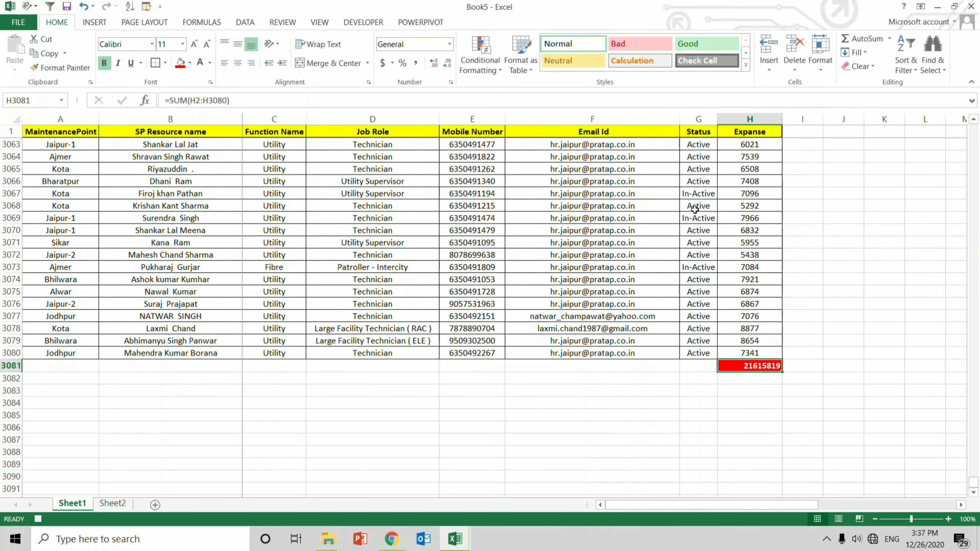
left_click(237, 63)
left_click(238, 44)
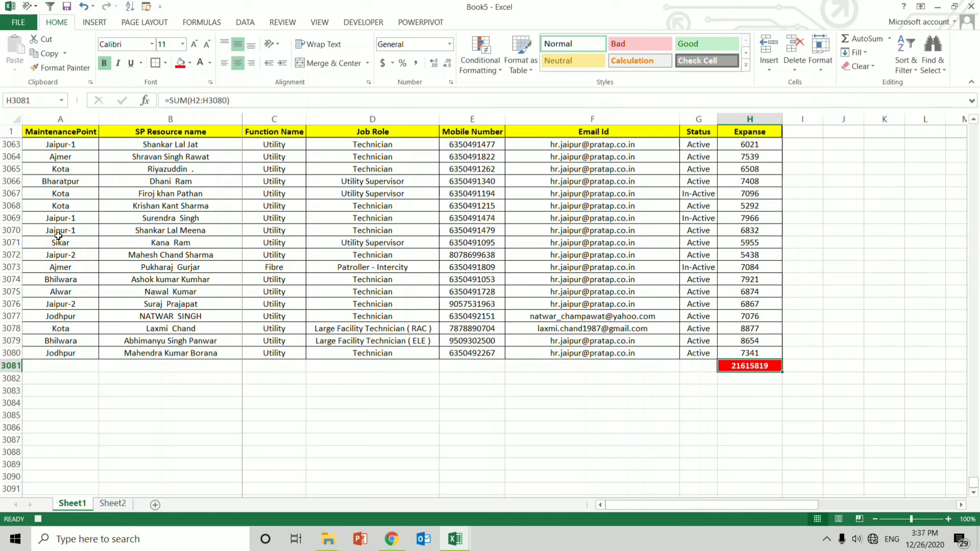
left_click_drag(20, 372, 19, 377)
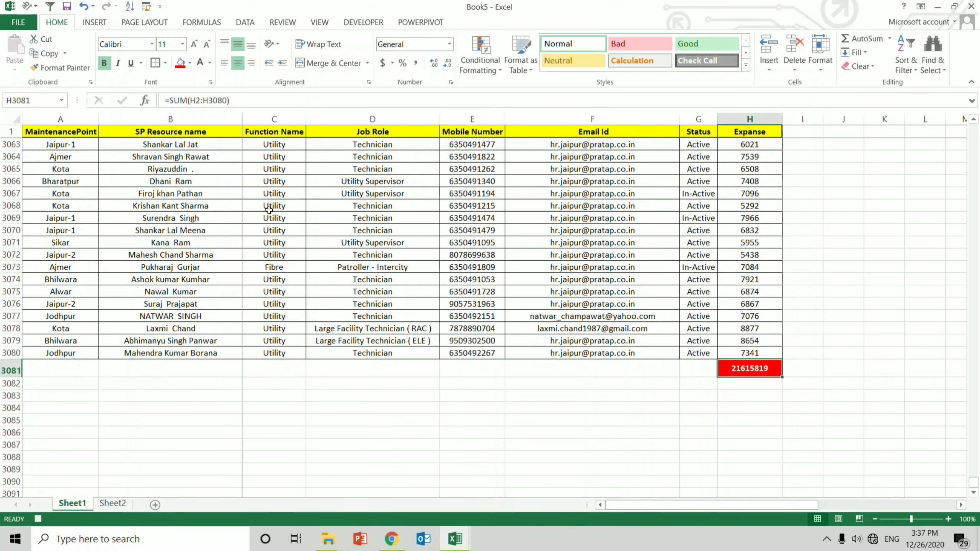
Check the Expanse column from its top rows down to cell H3080 and stop recording the macro
key("ctrl+Up")
key("Down")
key("Down")
key("Down")
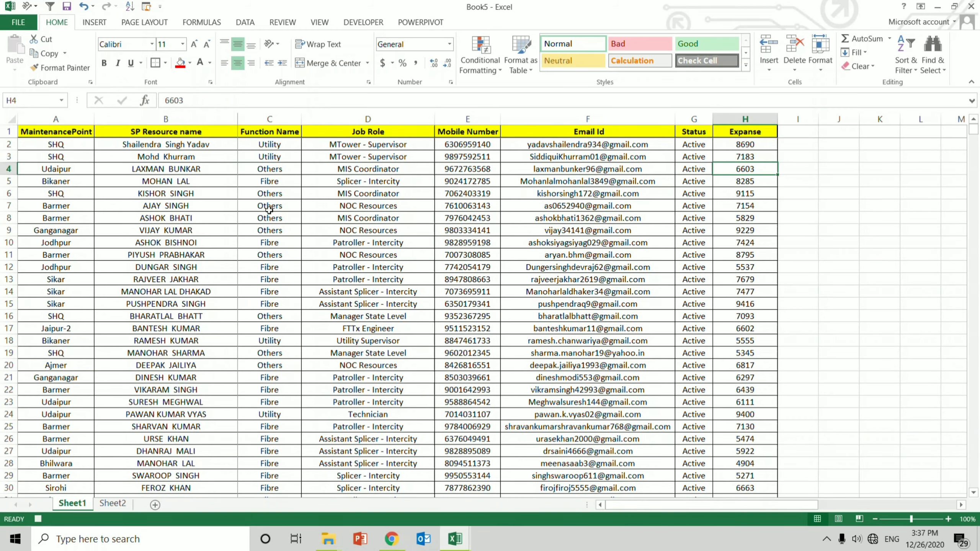
key("ctrl+Down")
key("Up")
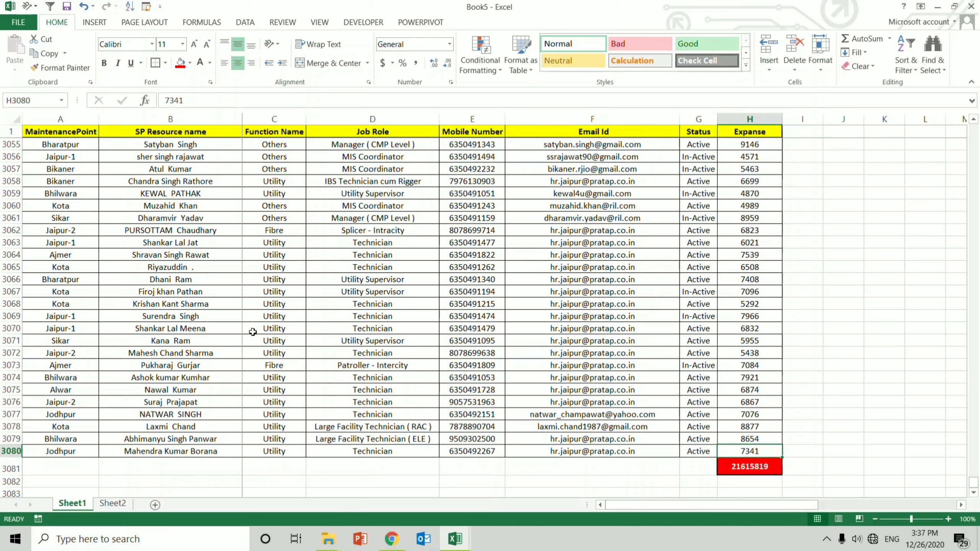
Examine the raw data on Sheet2 across its header row and compare it with the formatted Sheet1
left_click(113, 503)
left_click(159, 341)
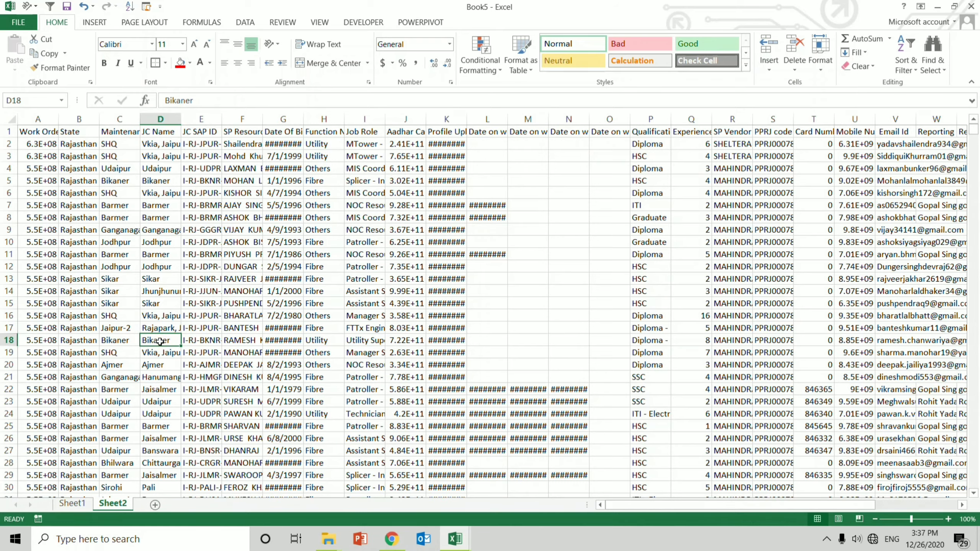
key("ctrl+Up")
key("Left")
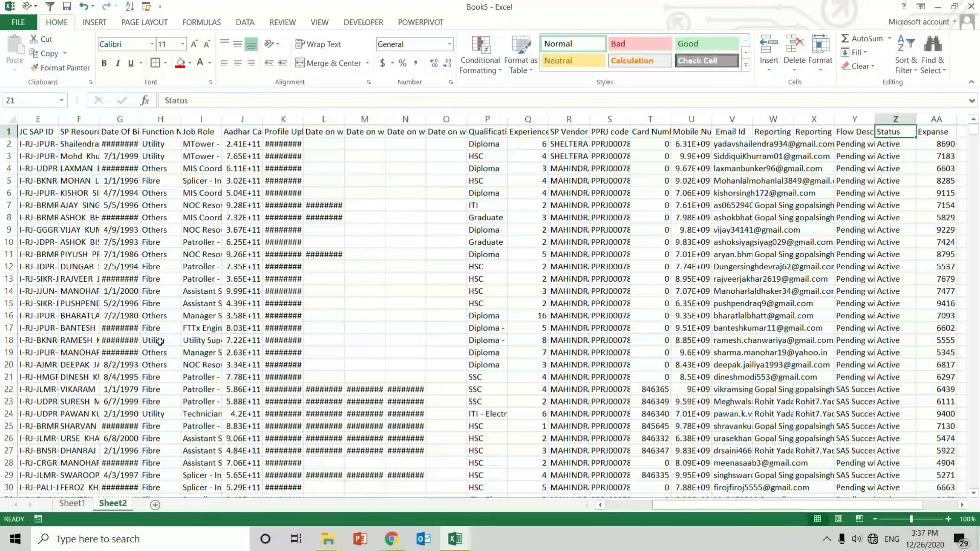
key("ctrl+Left")
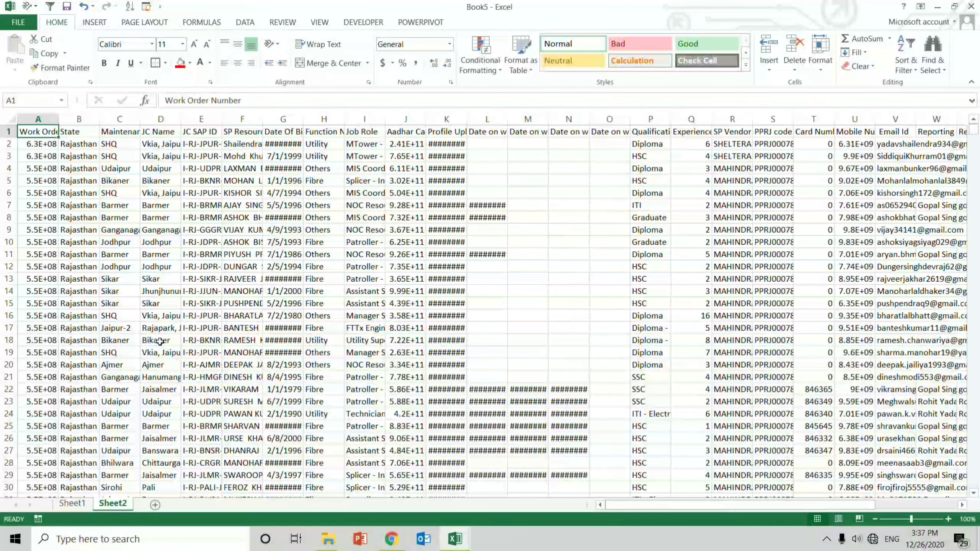
left_click(73, 503)
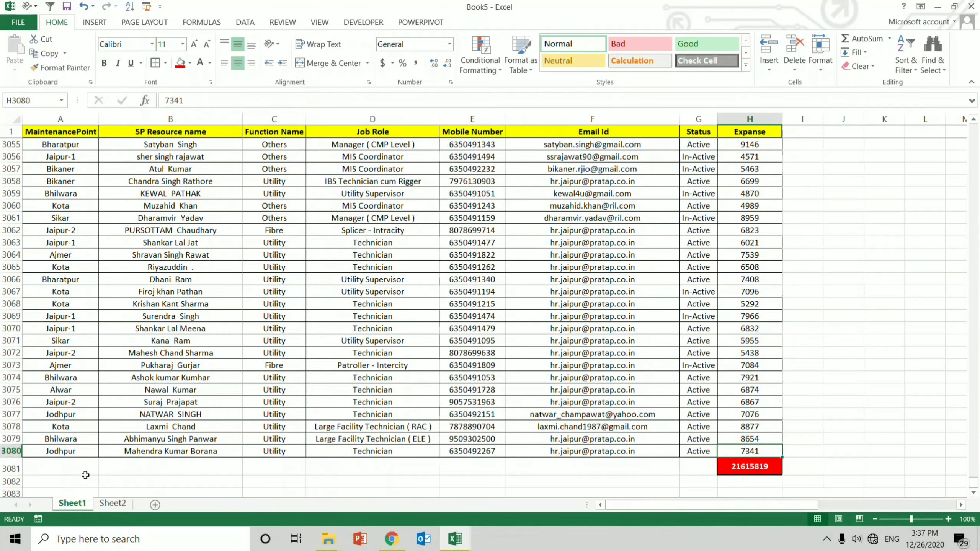
Run the MRNG_DUMP macro on Sheet2
left_click(113, 503)
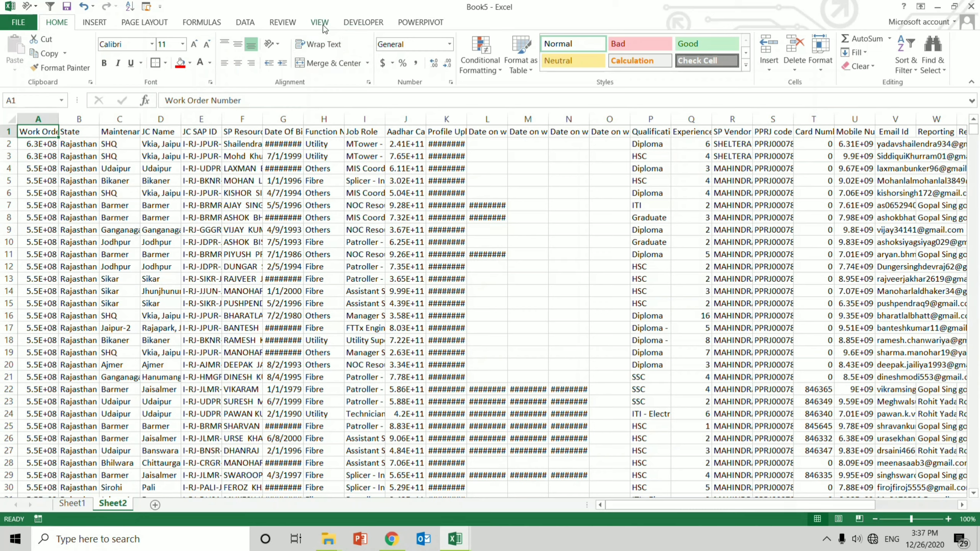
left_click(365, 24)
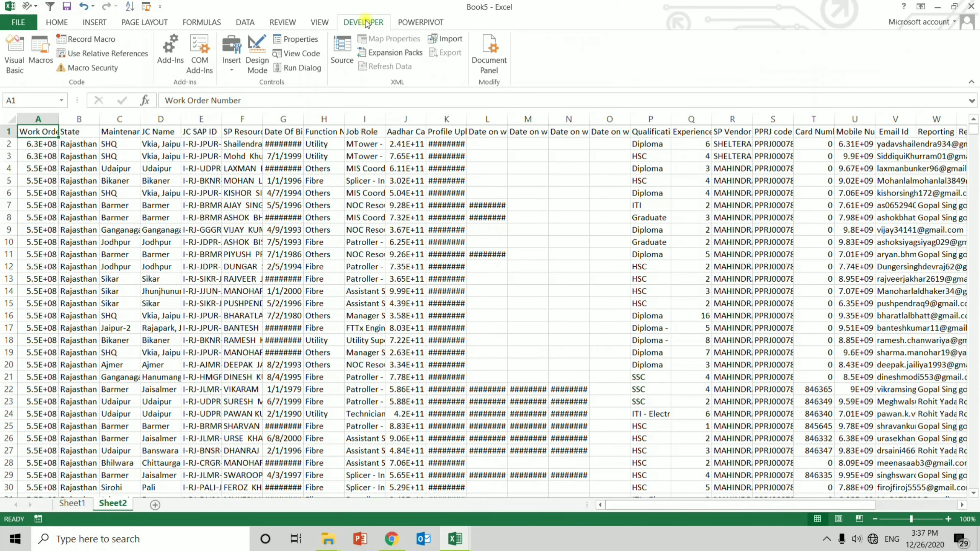
left_click(37, 50)
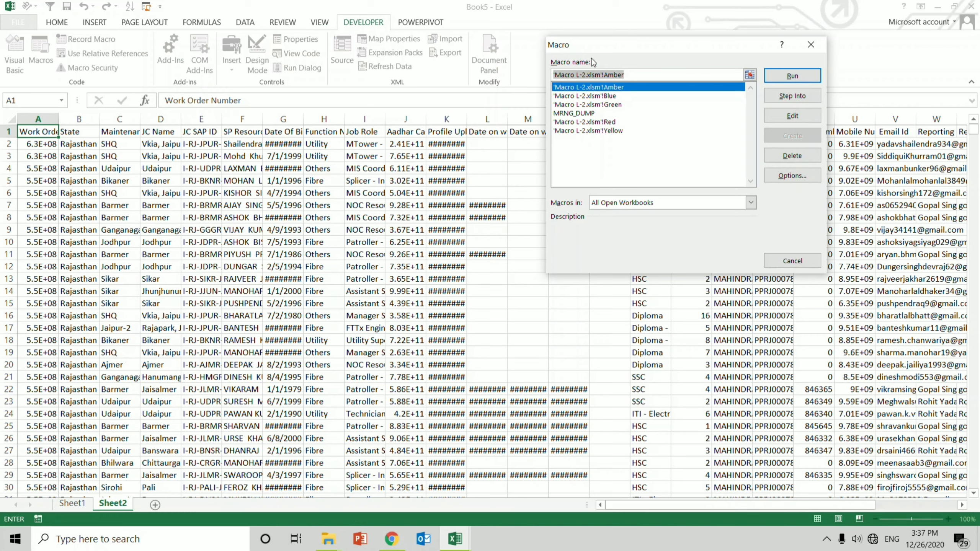
left_click(569, 113)
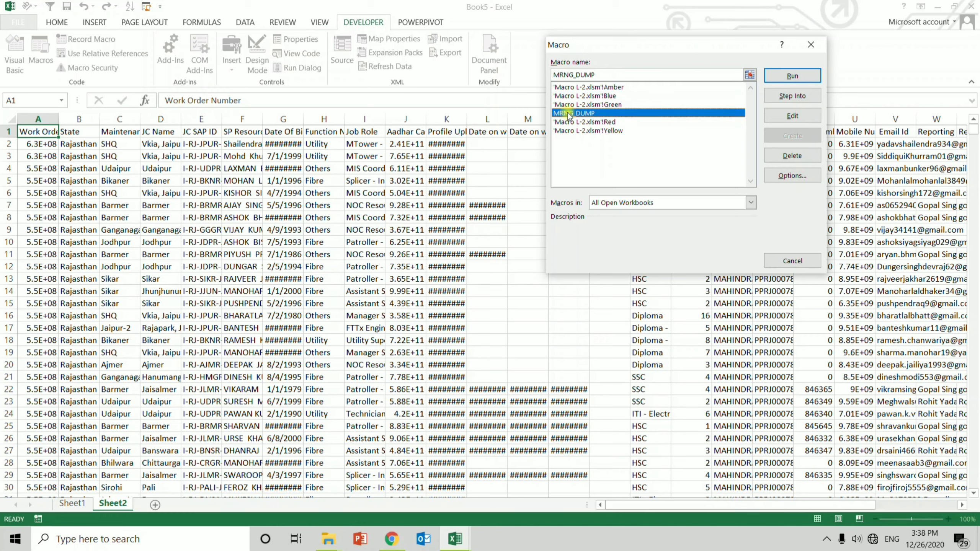
left_click(792, 76)
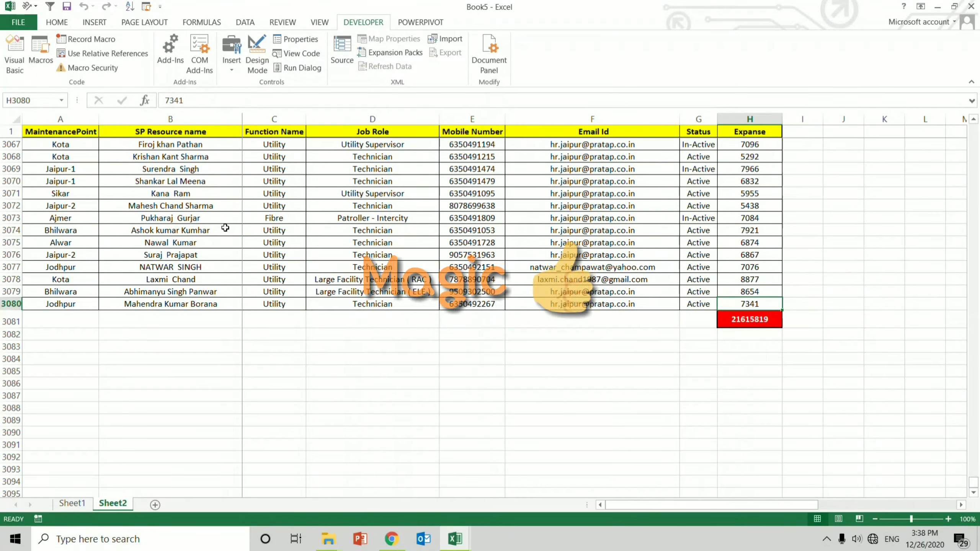
Examine the macro's result on Sheet2: the total cell H3081, the top rows and columns, and the last data row
left_click(751, 320)
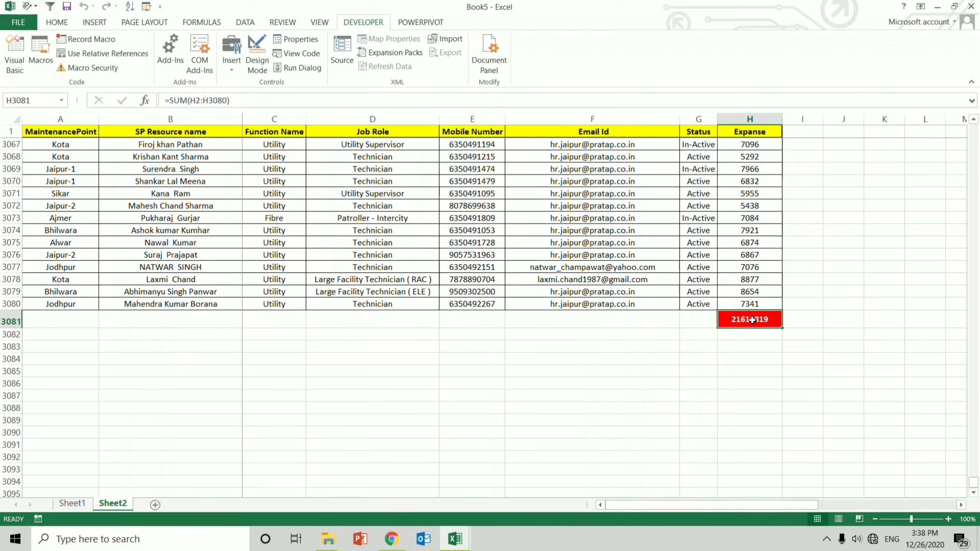
key("ctrl+Up")
key("ctrl+Up")
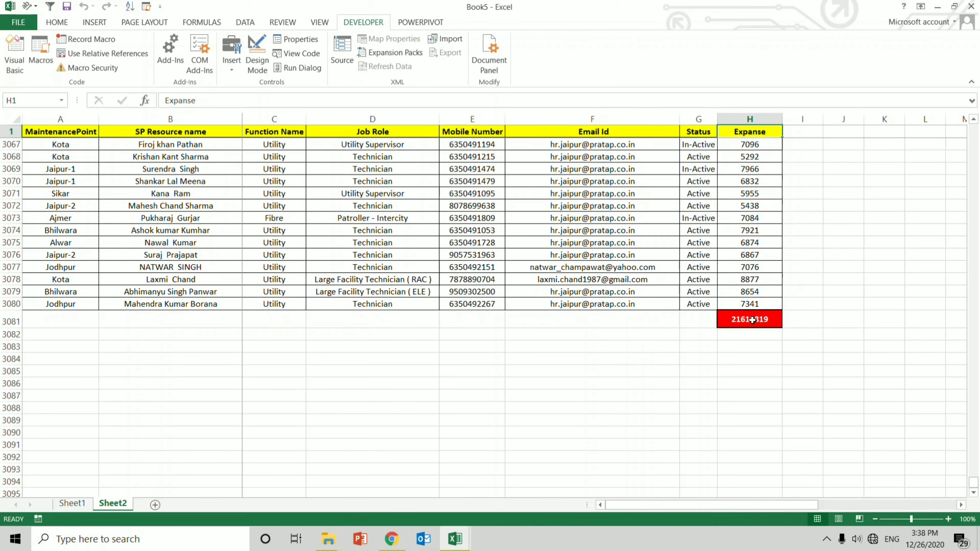
key("Down")
key("Down")
key("Down")
key("Home")
key("Right")
key("Right")
key("Right")
key("Right")
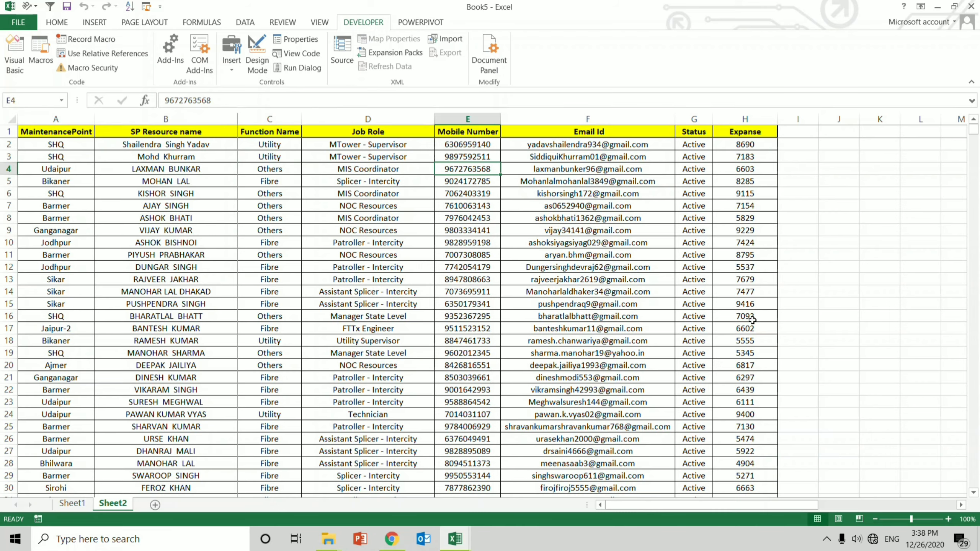
key("ctrl+Down")
key("Right")
key("Right")
key("Right")
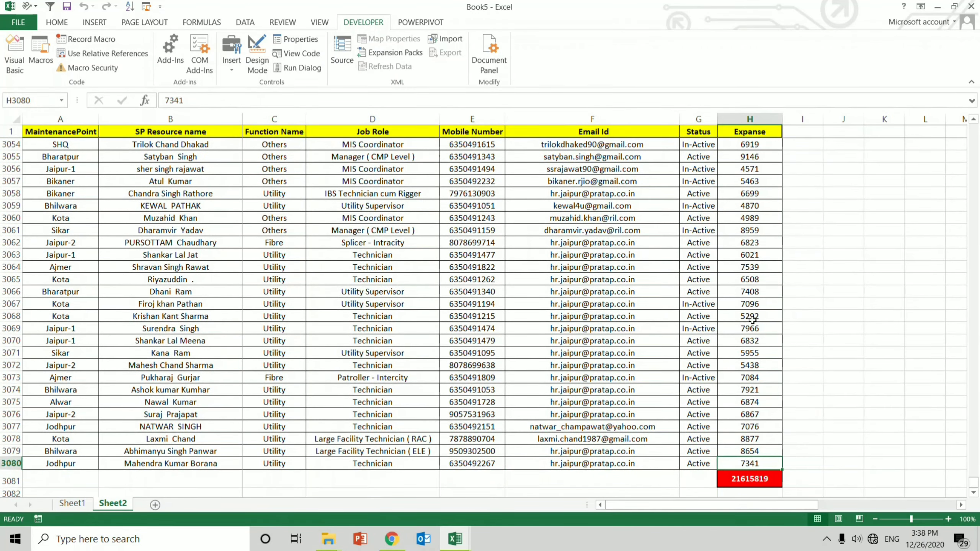